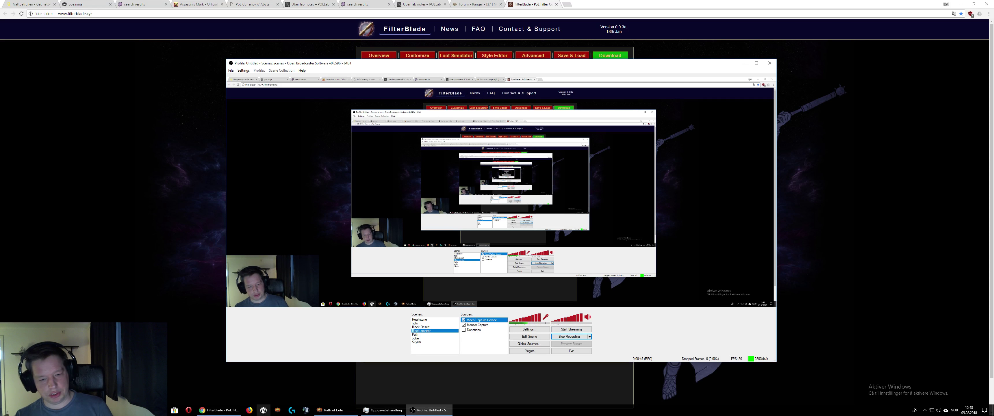
# Switch from OBS Studio to the Path of Exile game from the taskbar
pyautogui.click(316, 410)
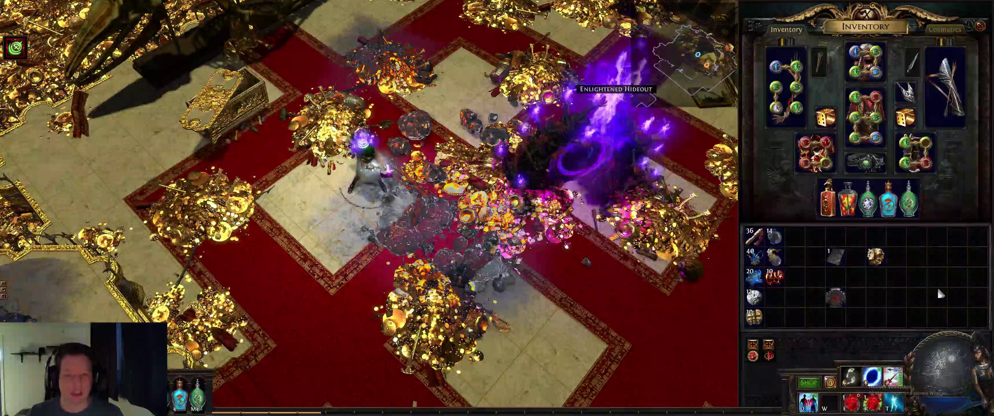
pyautogui.moveTo(833, 257)
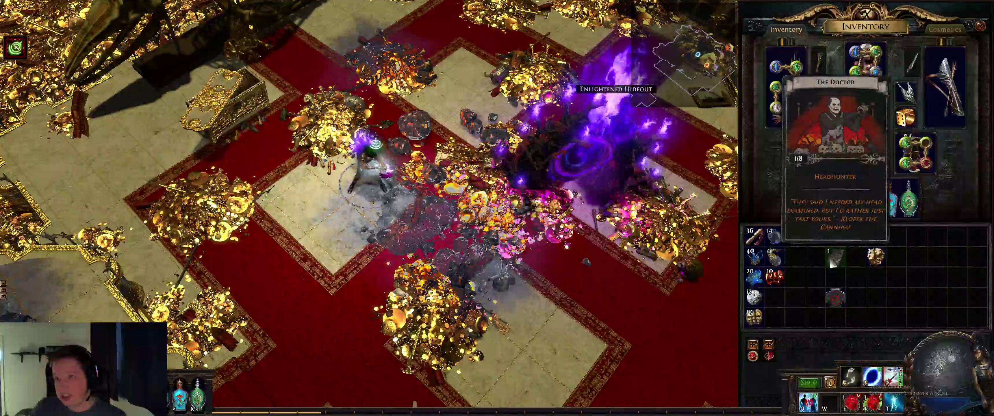
# Drop The Doctor card on the floor and pick it back up to check its label
pyautogui.click(836, 258)
pyautogui.click(369, 189)
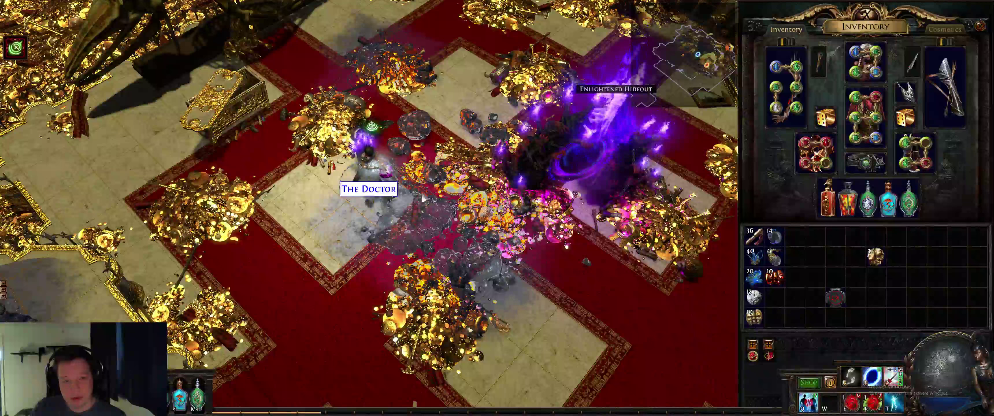
pyautogui.press('alt')
pyautogui.click(382, 190)
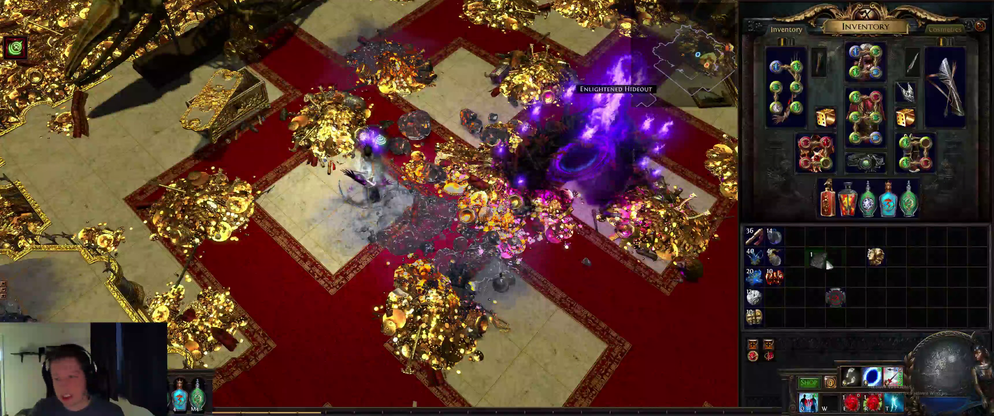
# Drop and re-pick the Exalted Orb, then bring up the game options
pyautogui.moveTo(836, 266)
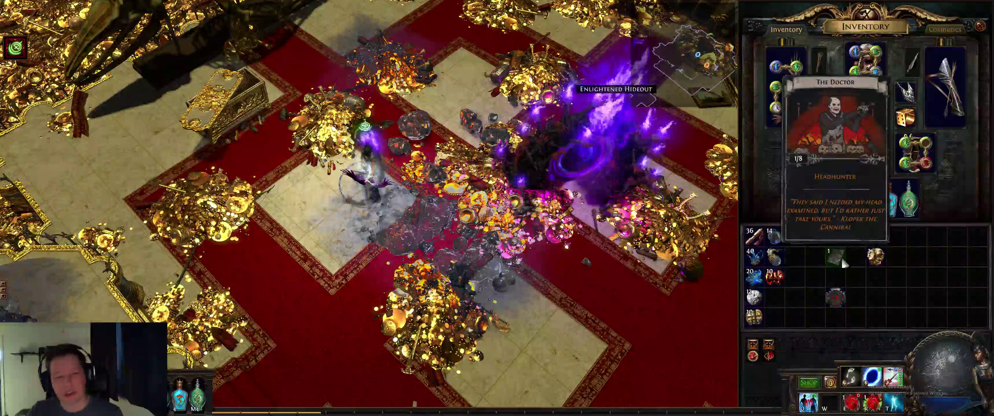
pyautogui.moveTo(877, 258)
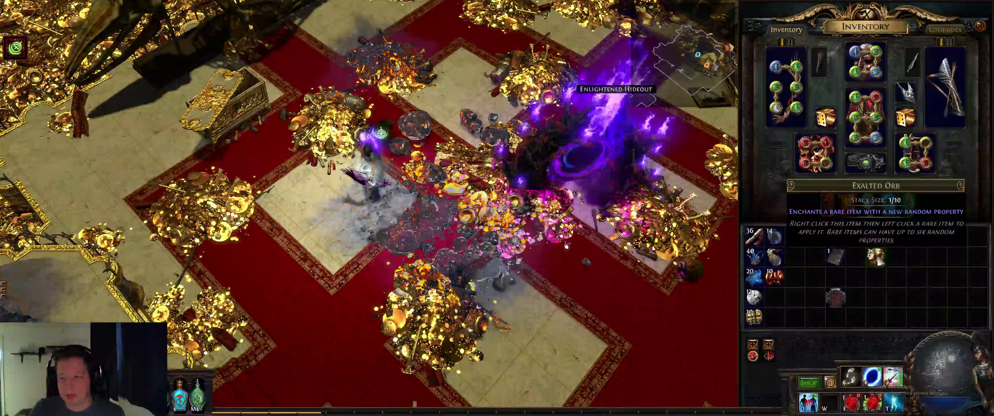
pyautogui.click(877, 257)
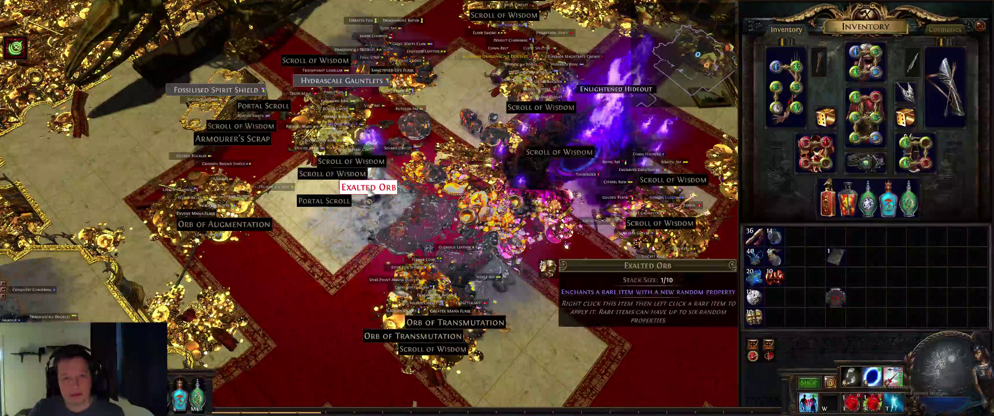
pyautogui.click(369, 187)
pyautogui.click(896, 266)
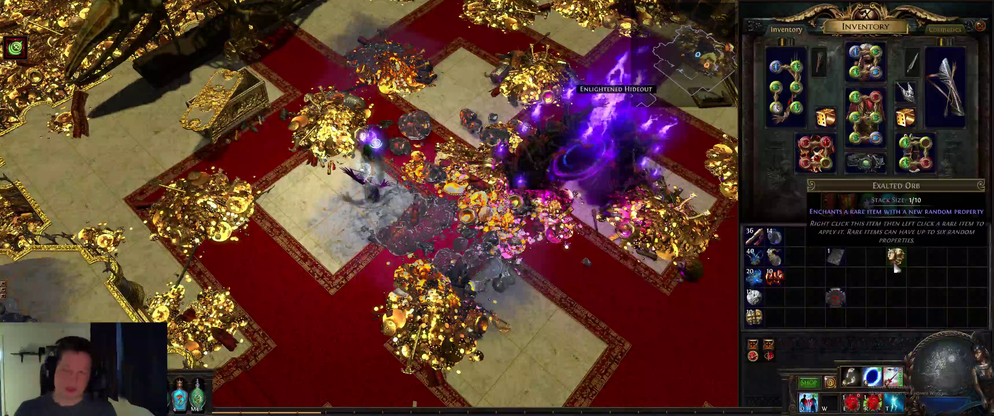
pyautogui.click(158, 383)
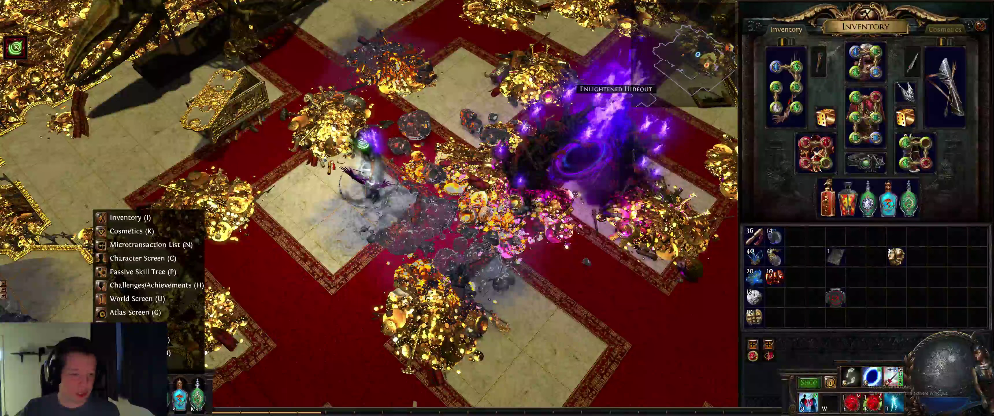
pyautogui.press('o')
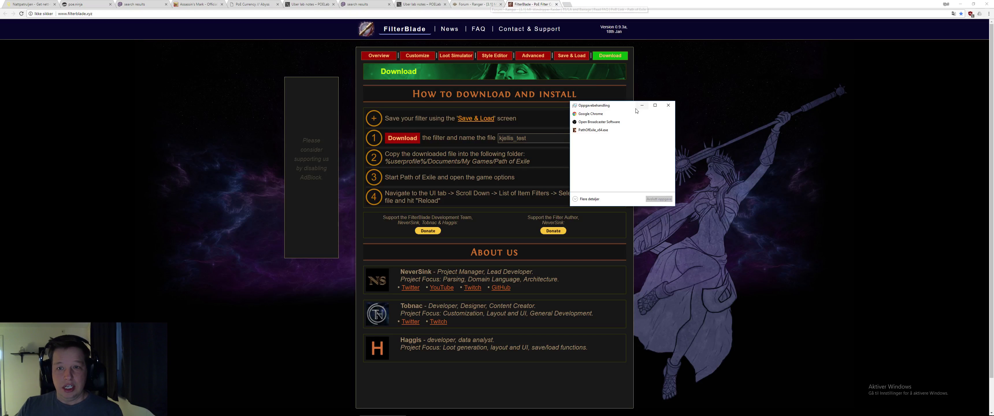
# Minimize Task Manager and show the filter overview, keeping Uber Strict strictness
pyautogui.click(640, 107)
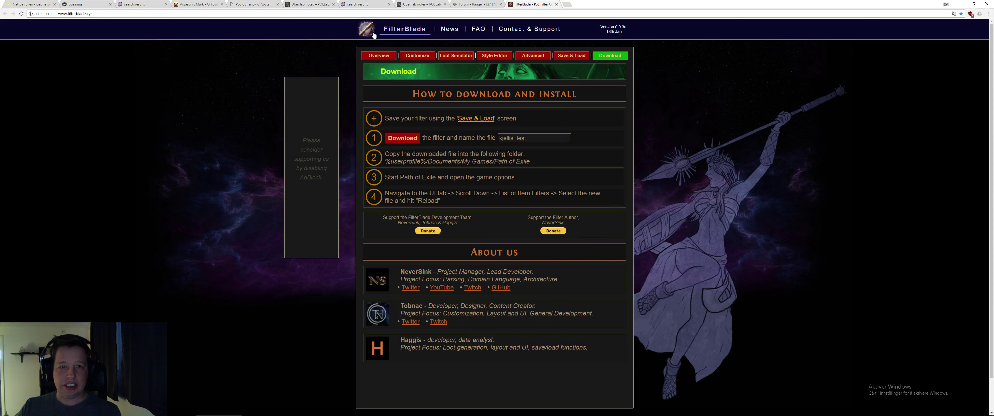
pyautogui.click(379, 57)
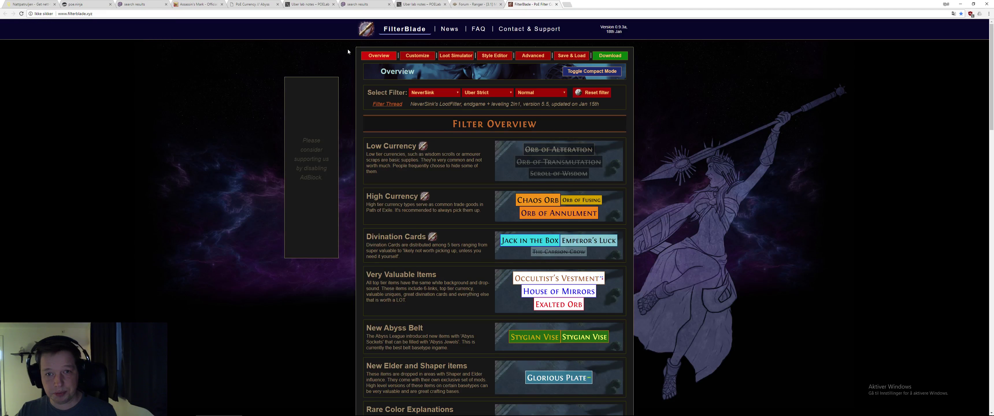
pyautogui.click(381, 57)
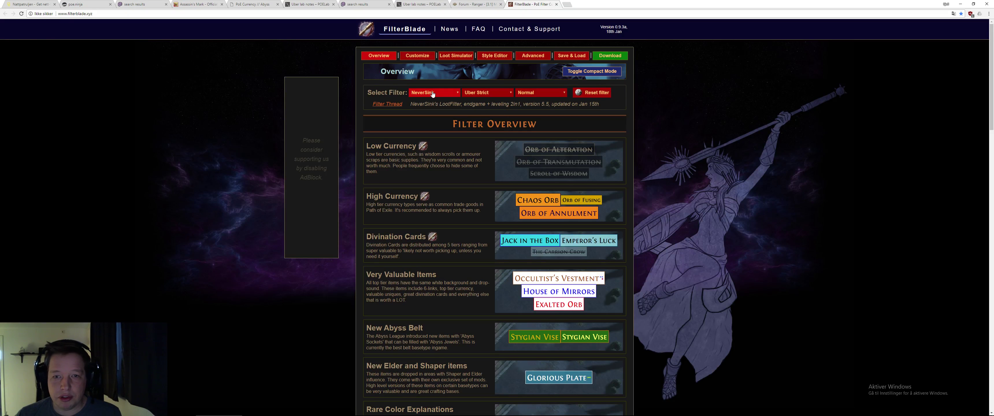
pyautogui.click(491, 93)
pyautogui.click(482, 123)
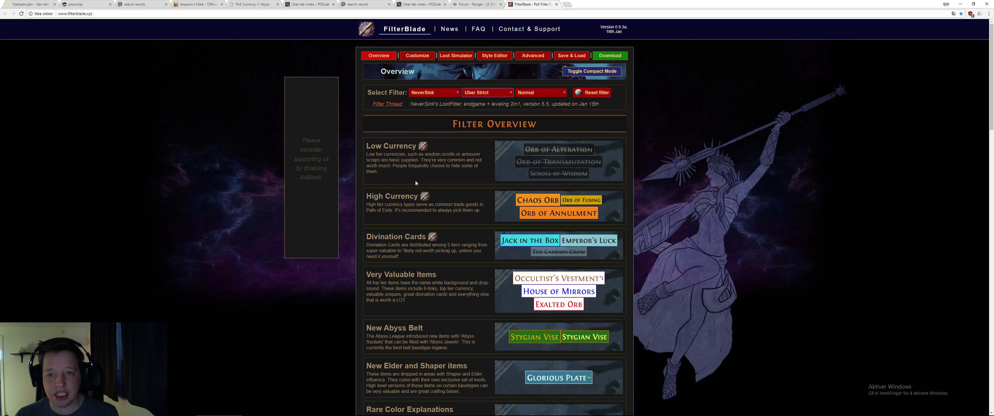
# In the customizer's Currency section, lower the Tier 1 text size from 45 to 44
pyautogui.click(420, 57)
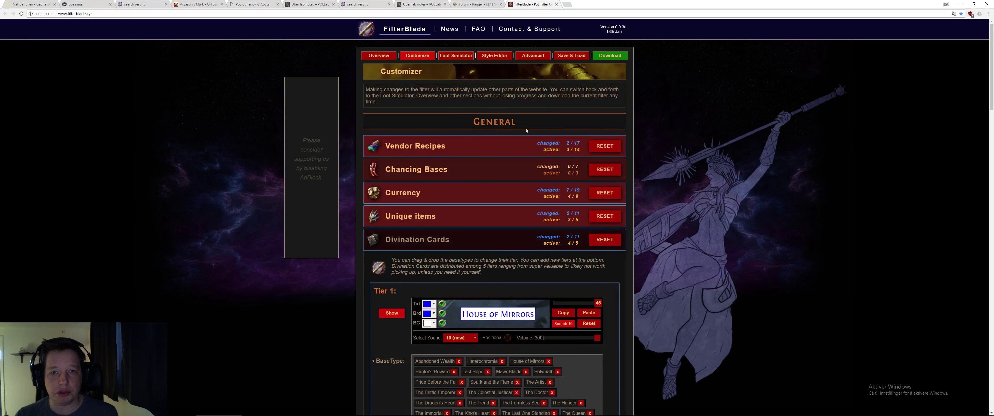
pyautogui.click(446, 238)
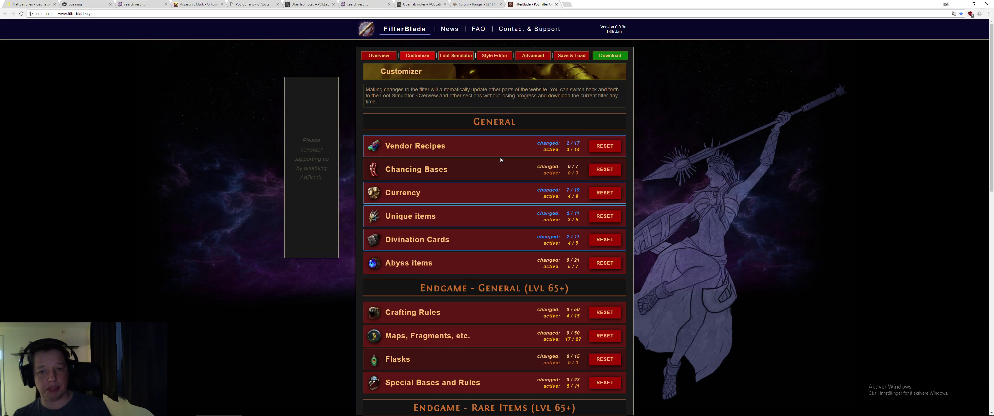
pyautogui.click(471, 193)
pyautogui.scroll(-3, 382, 189)
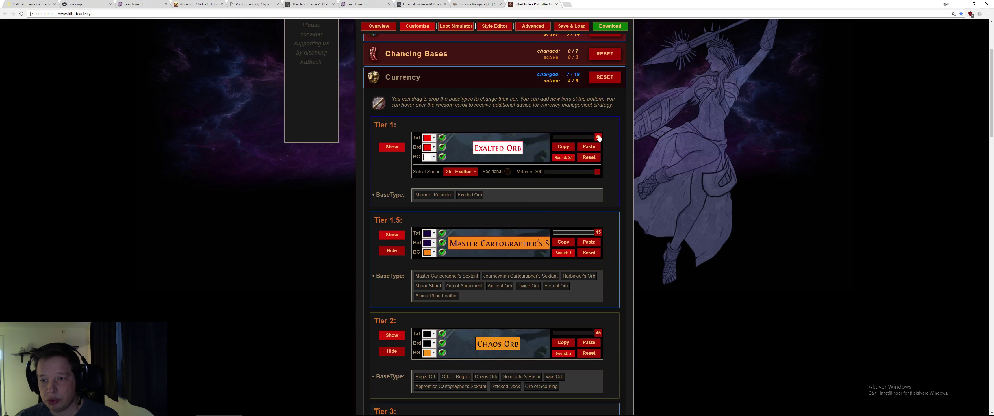
pyautogui.moveTo(598, 137)
pyautogui.mouseDown()
pyautogui.moveTo(559, 139)
pyautogui.moveTo(598, 142)
pyautogui.mouseUp()
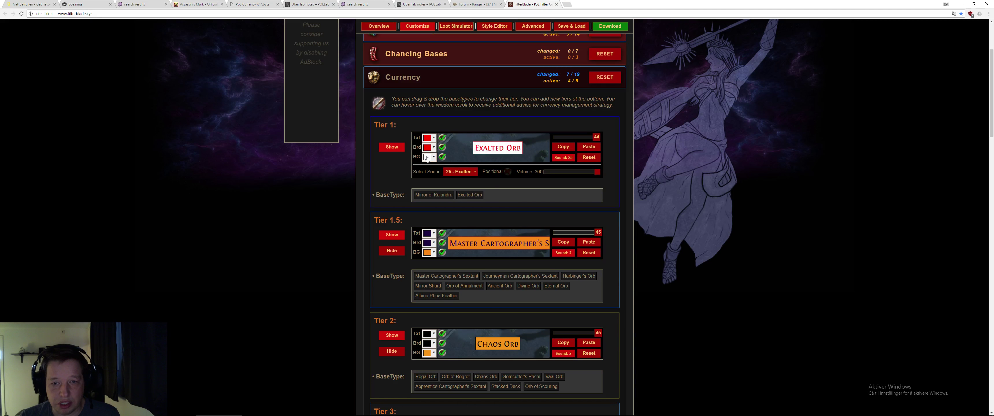
# Adjust the Tier 1 currency label colours, setting its border to white over the white background
pyautogui.click(431, 158)
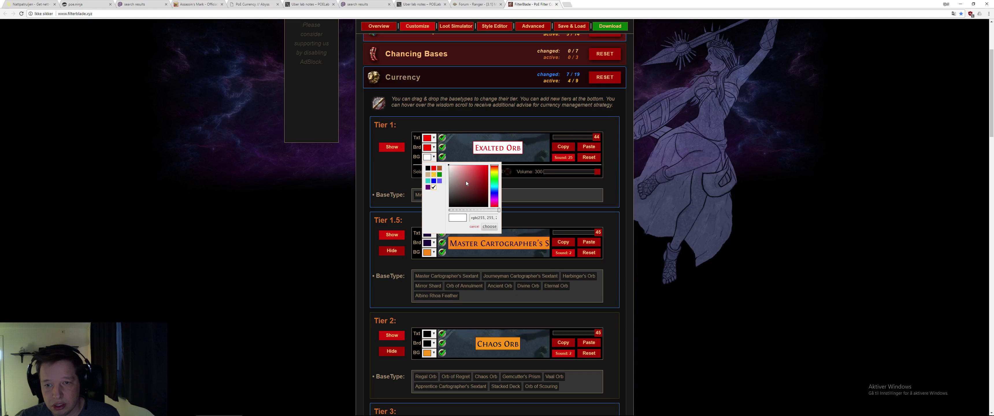
pyautogui.moveTo(450, 170)
pyautogui.mouseDown()
pyautogui.moveTo(473, 193)
pyautogui.moveTo(450, 167)
pyautogui.mouseUp()
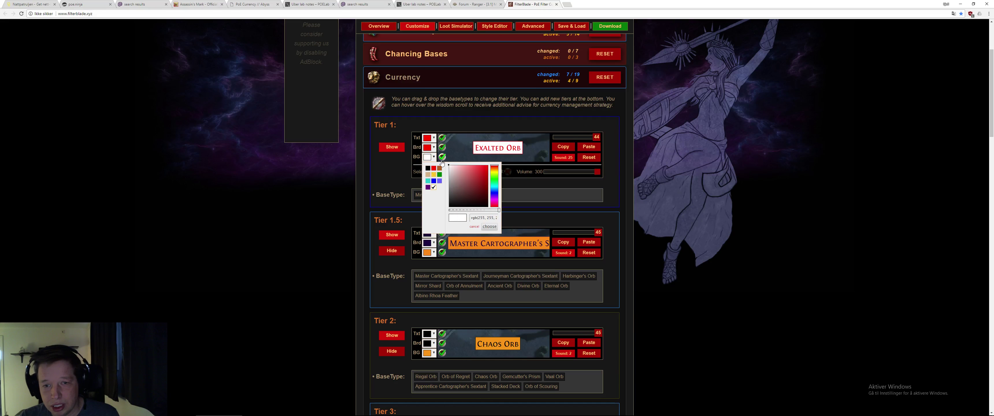
pyautogui.click(428, 148)
pyautogui.click(435, 172)
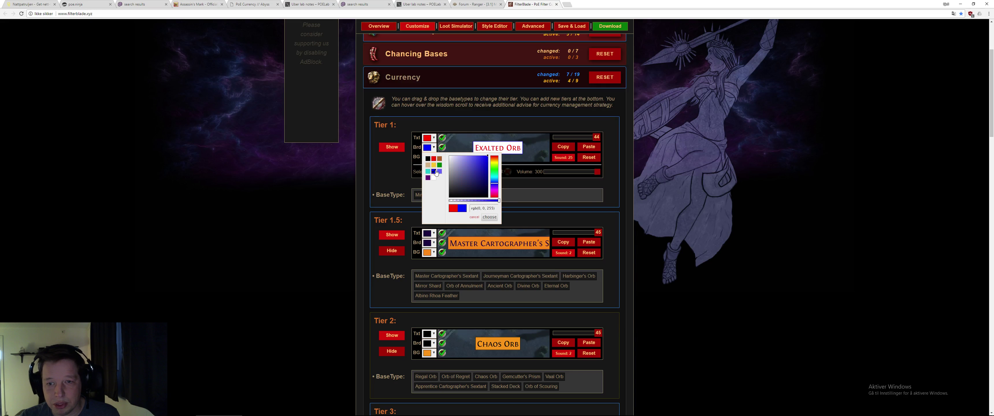
pyautogui.moveTo(457, 178); pyautogui.dragTo(440, 162)
pyautogui.click(463, 143)
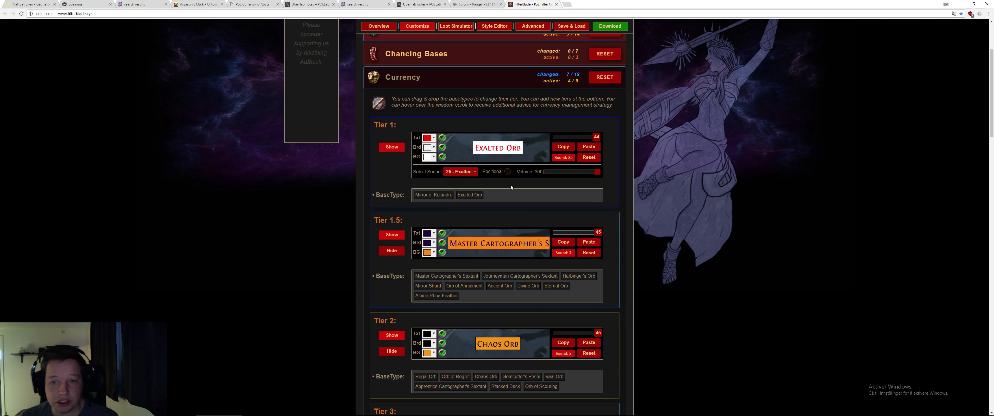
pyautogui.moveTo(502, 153)
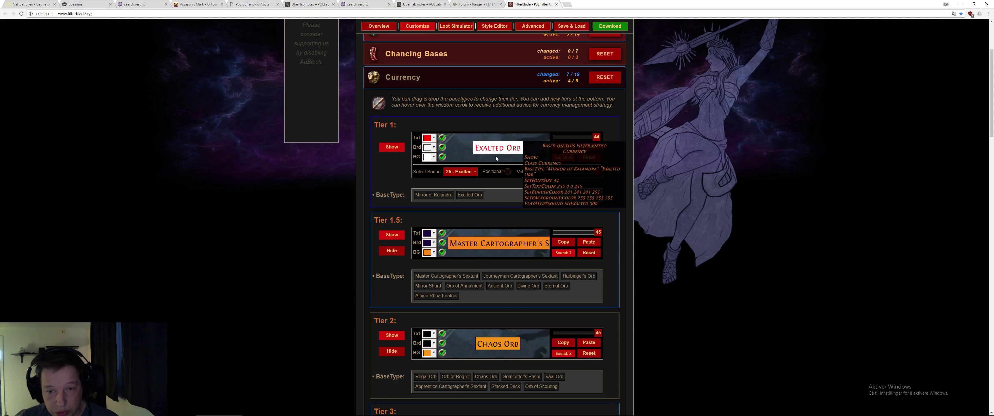
pyautogui.click(461, 172)
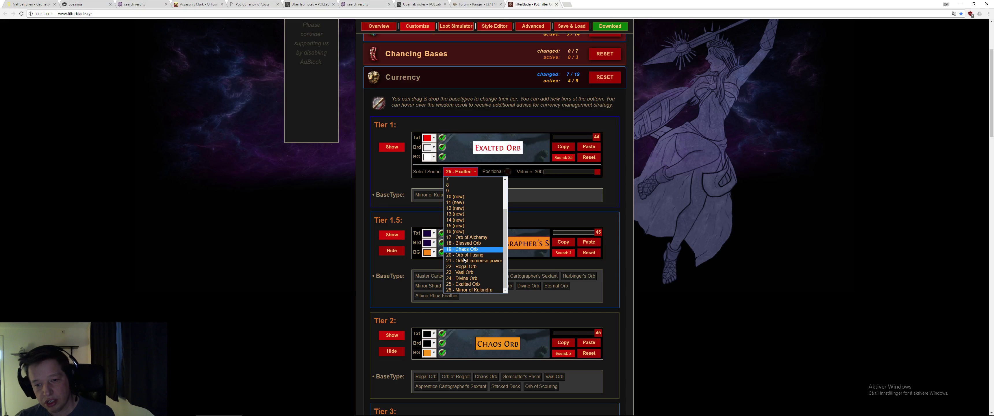
pyautogui.click(504, 200)
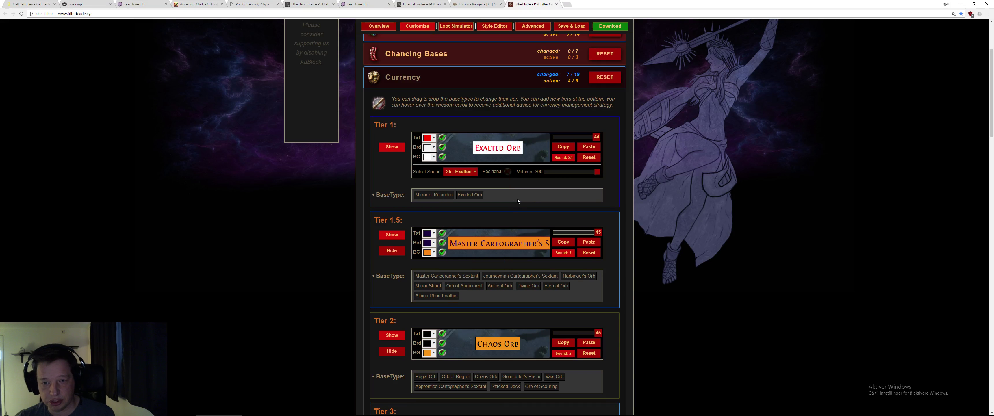
pyautogui.moveTo(469, 193)
pyautogui.moveTo(469, 193); pyautogui.dragTo(491, 291)
pyautogui.click(461, 172)
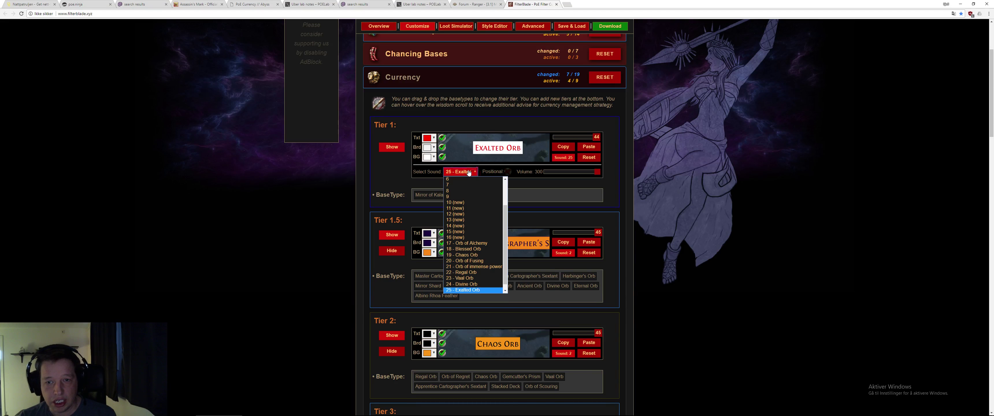
pyautogui.scroll(-1, 476, 284)
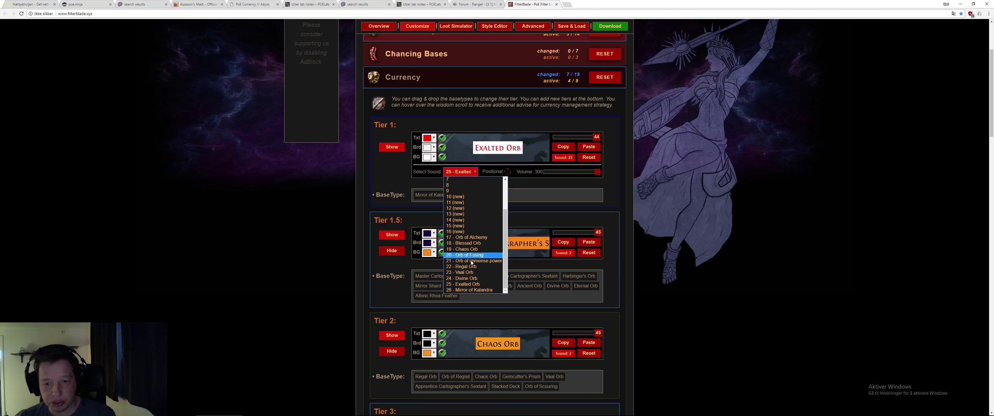
pyautogui.click(478, 290)
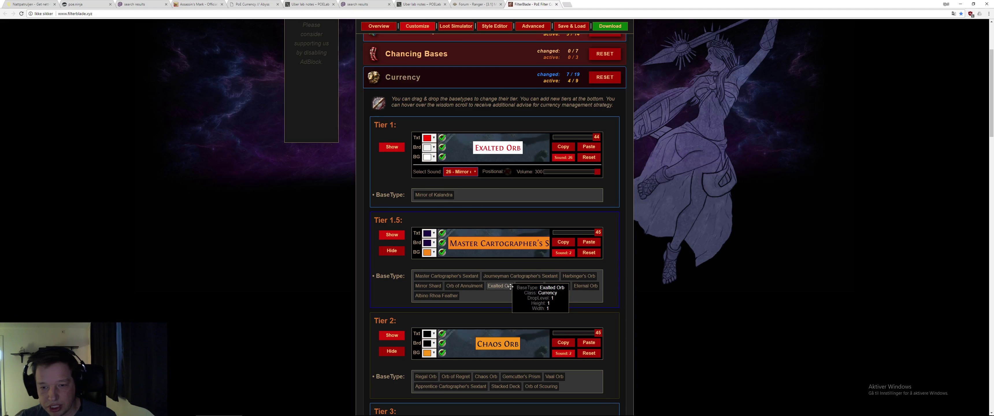
pyautogui.moveTo(510, 288); pyautogui.dragTo(500, 197)
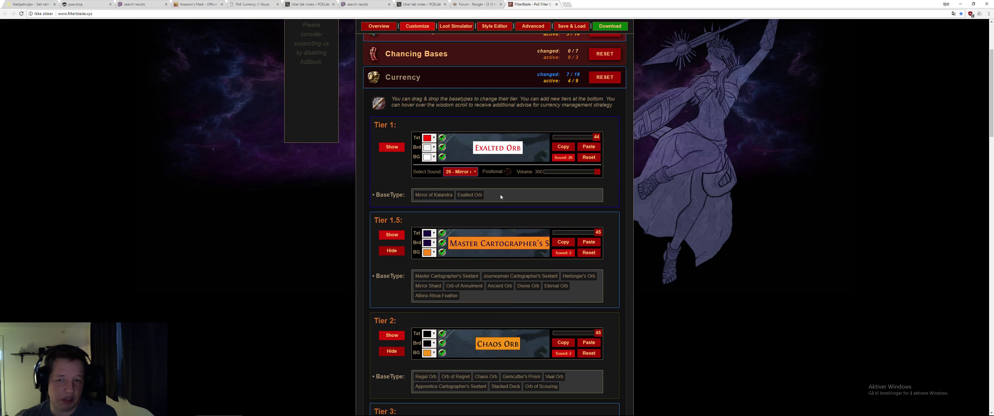
pyautogui.click(460, 171)
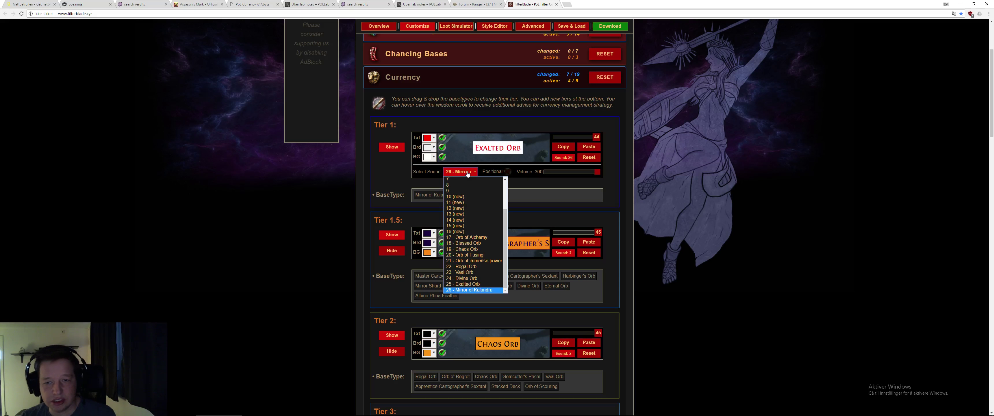
pyautogui.click(475, 285)
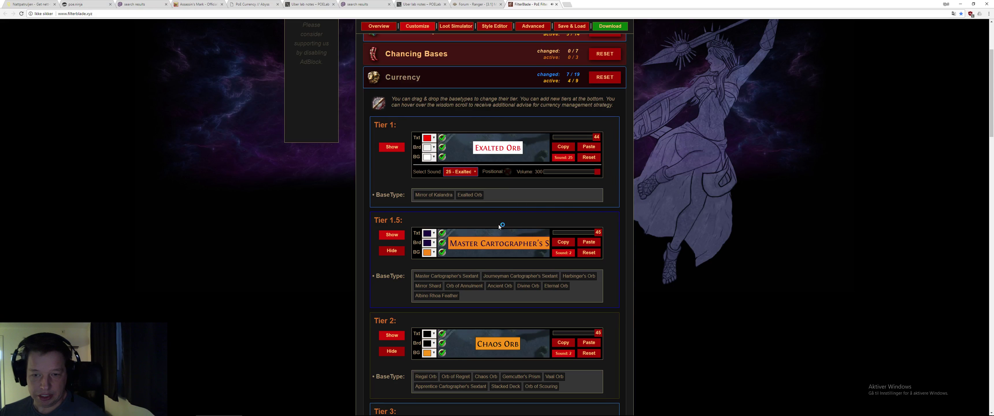
# Review the Currency tier changes, then collapse the Currency section at 8 of 19 rules changed
pyautogui.scroll(-3, 490, 210)
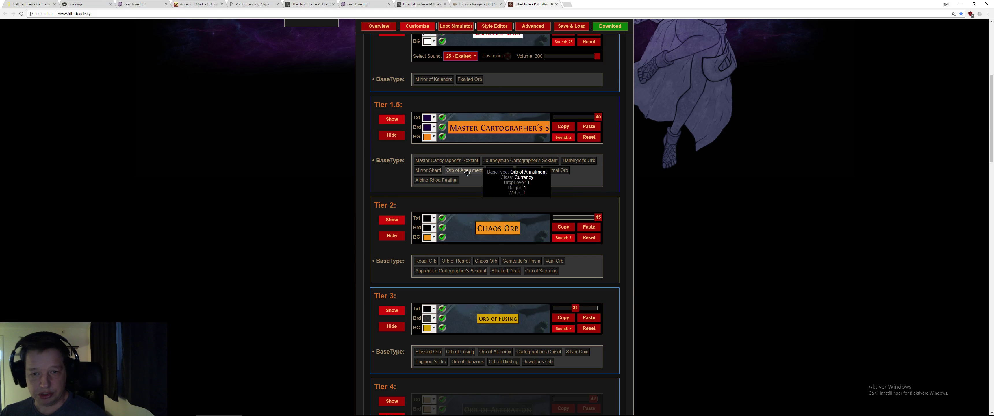
pyautogui.scroll(3, 381, 224)
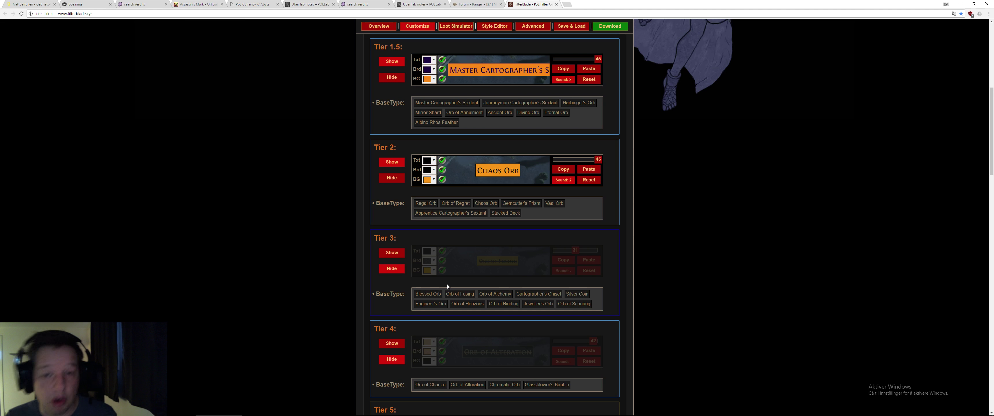
pyautogui.scroll(5, 450, 279)
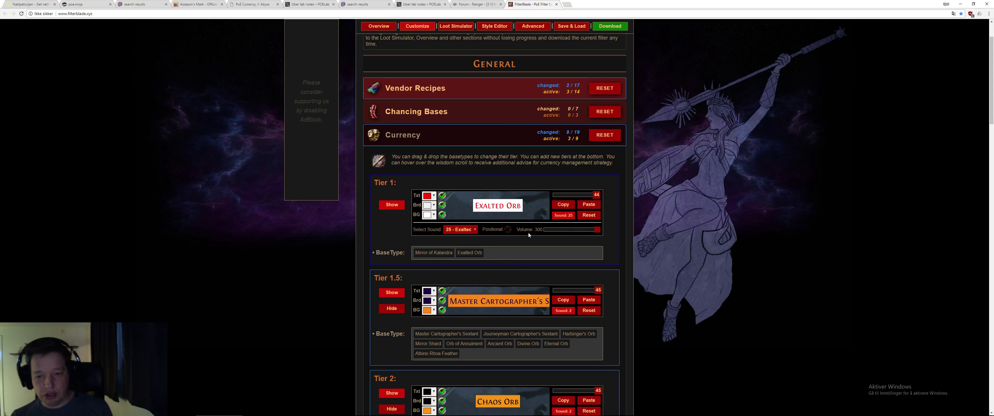
pyautogui.scroll(-2, 500, 232)
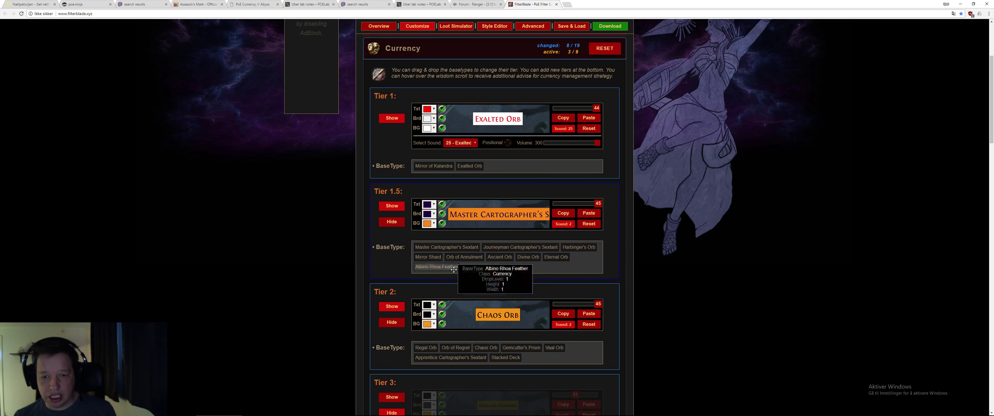
pyautogui.click(435, 57)
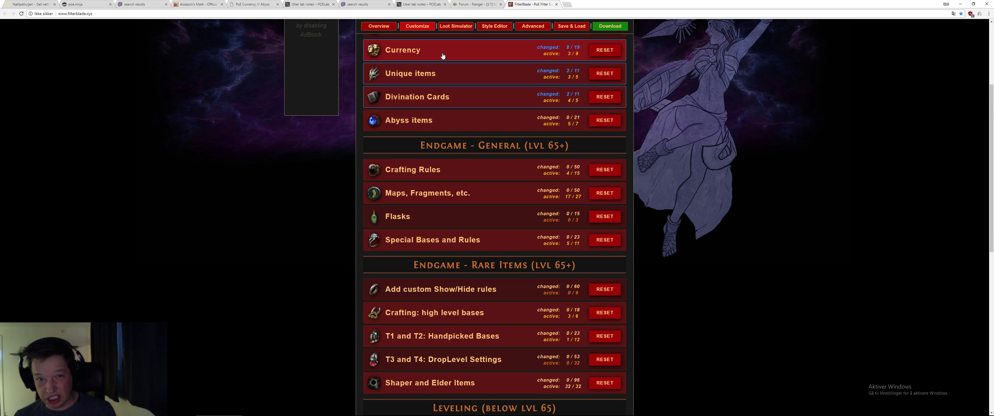
# Expand and collapse Unique items, then open Divination Cards to show The Doctor and House of Mirrors
pyautogui.click(444, 77)
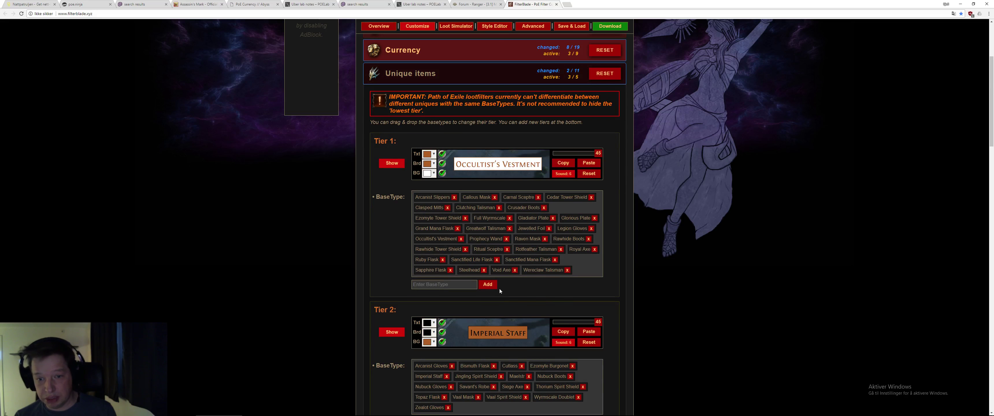
pyautogui.click(466, 79)
pyautogui.click(457, 100)
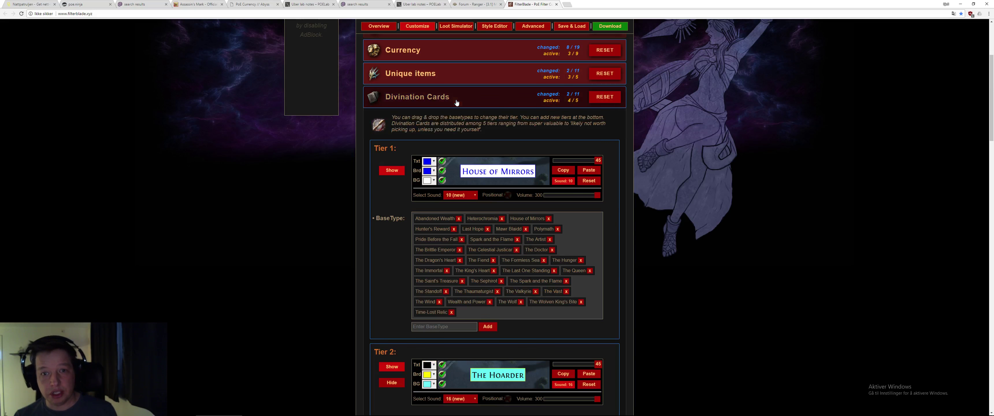
pyautogui.scroll(-3, 411, 175)
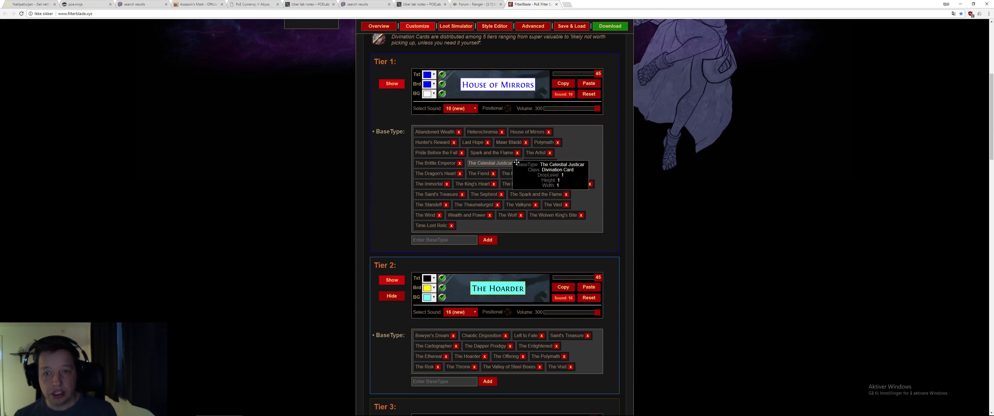
pyautogui.scroll(1, 583, 166)
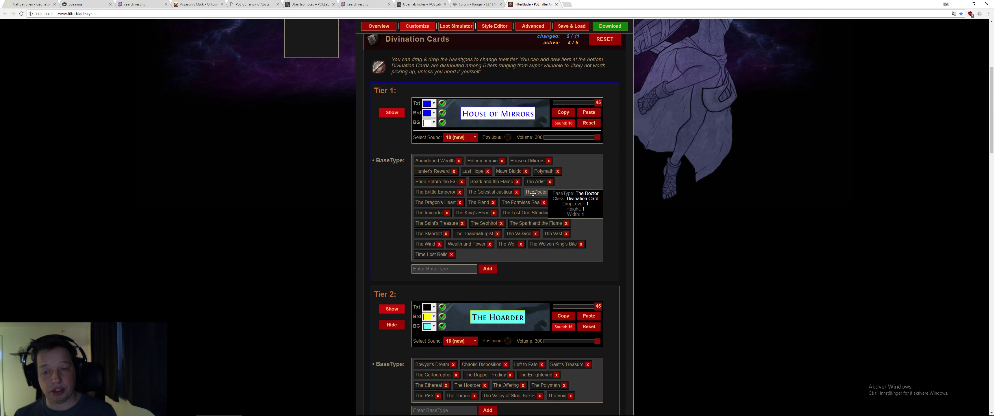
pyautogui.click(453, 139)
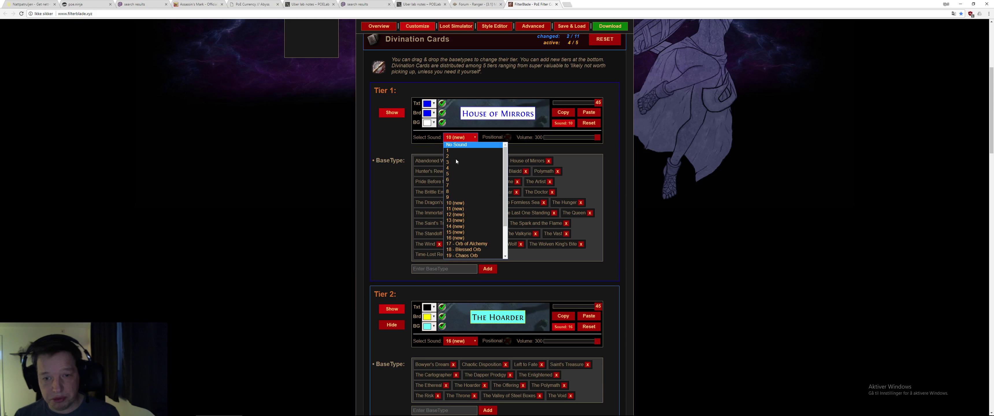
pyautogui.click(460, 204)
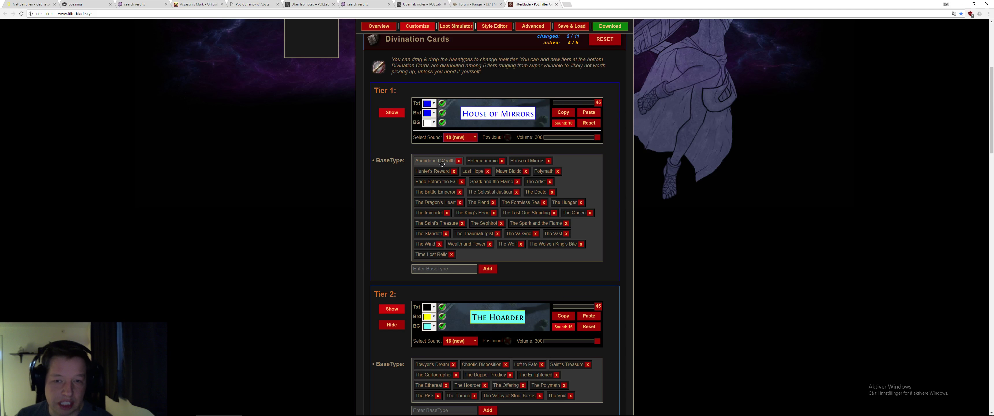
pyautogui.moveTo(442, 165); pyautogui.dragTo(577, 188)
pyautogui.scroll(-2, 515, 280)
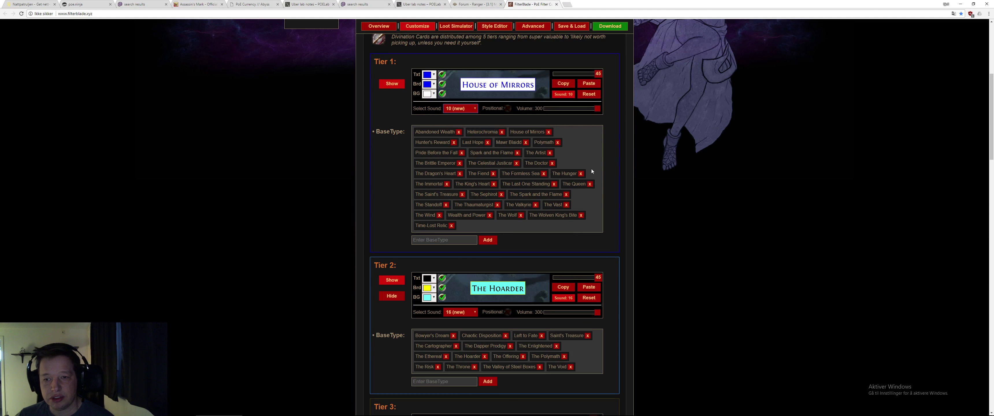
pyautogui.moveTo(530, 165)
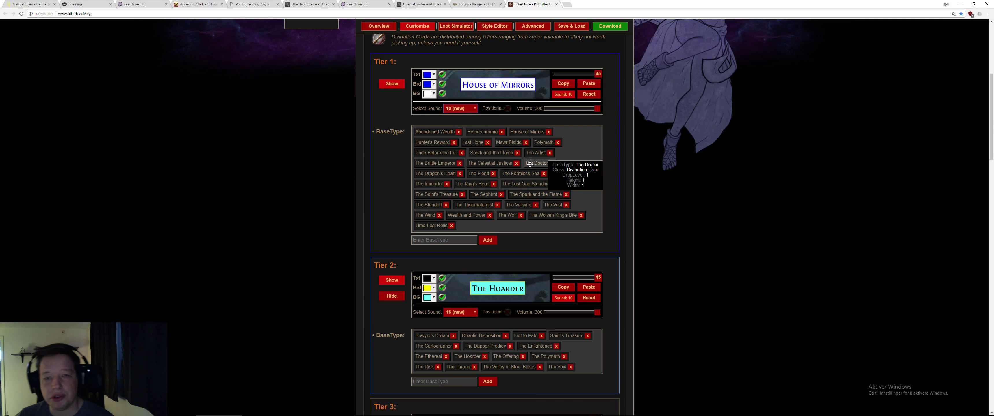
pyautogui.scroll(3, 530, 164)
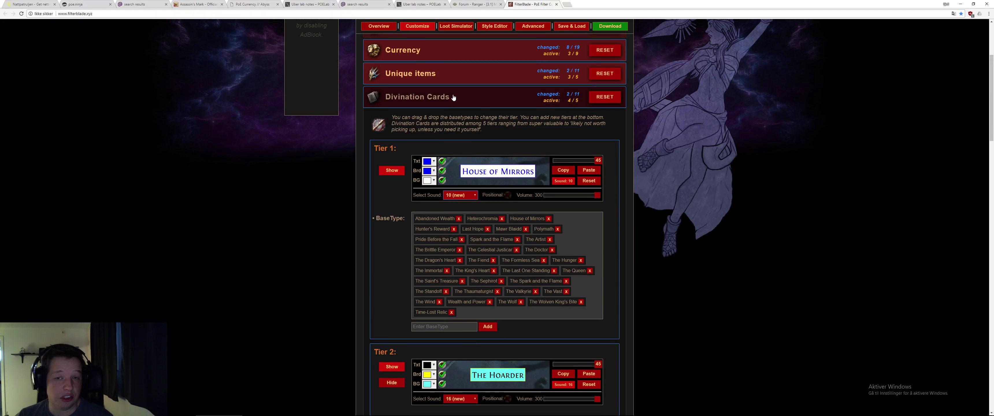
# Collapse Divination Cards and expand Chancing Bases, showing Tier 2.2 bases like Ebony Tower Shield
pyautogui.click(486, 101)
pyautogui.scroll(-3, 467, 159)
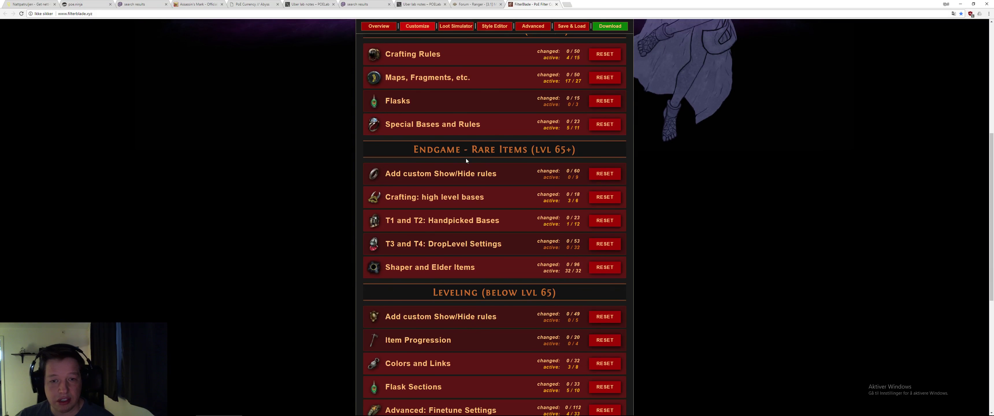
pyautogui.scroll(7, 492, 247)
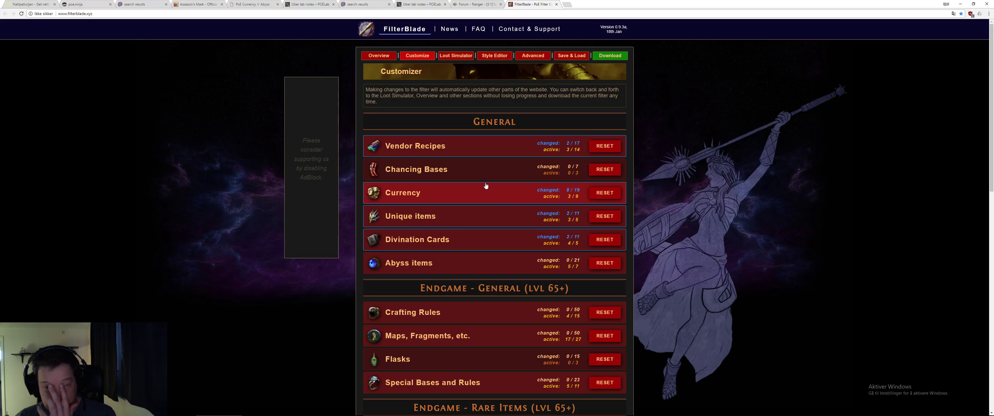
pyautogui.click(475, 176)
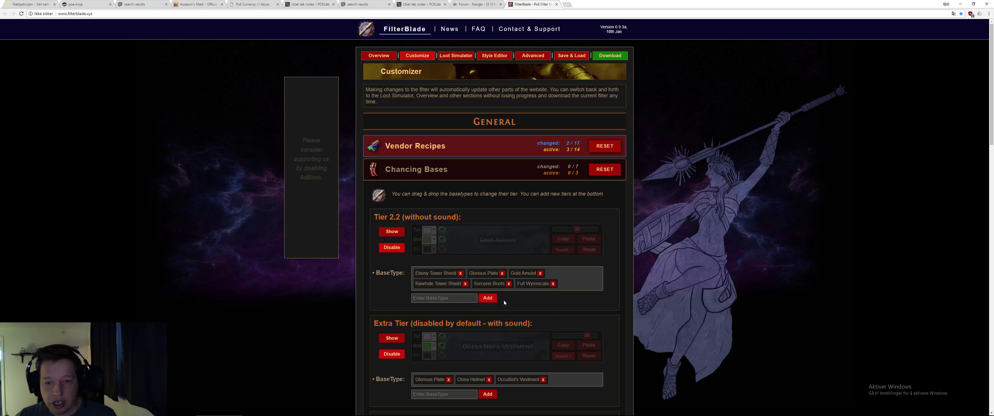
# Try showing Chancing Bases Tier 2.2 with No Sound, then disable that tier again
pyautogui.click(392, 232)
pyautogui.moveTo(431, 275)
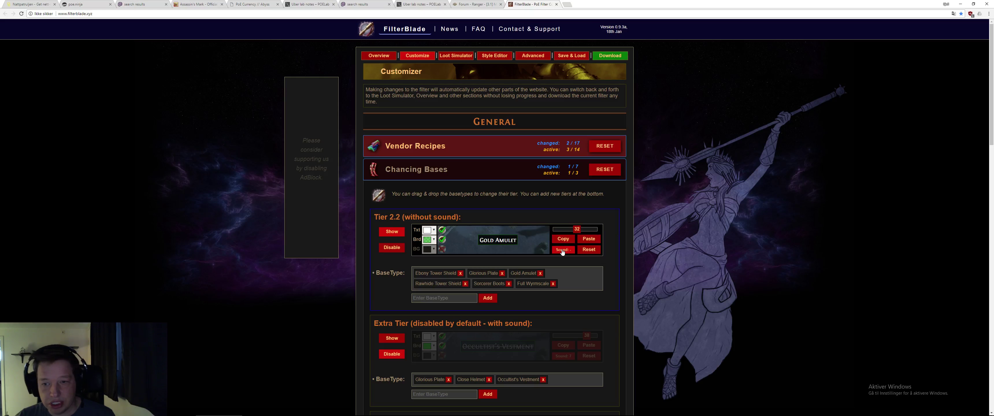
pyautogui.click(562, 251)
pyautogui.click(463, 265)
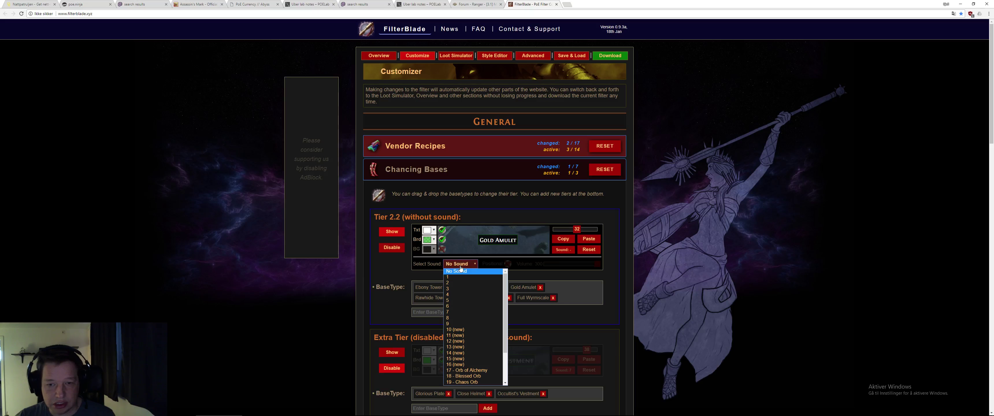
pyautogui.click(464, 272)
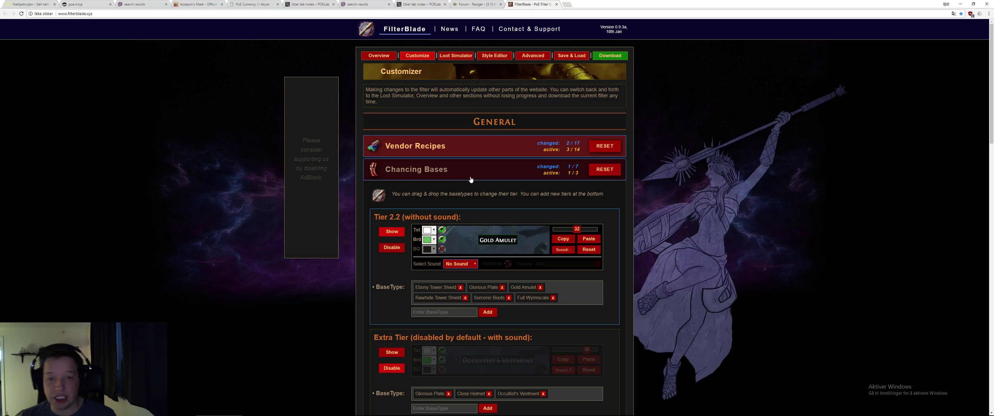
pyautogui.click(393, 248)
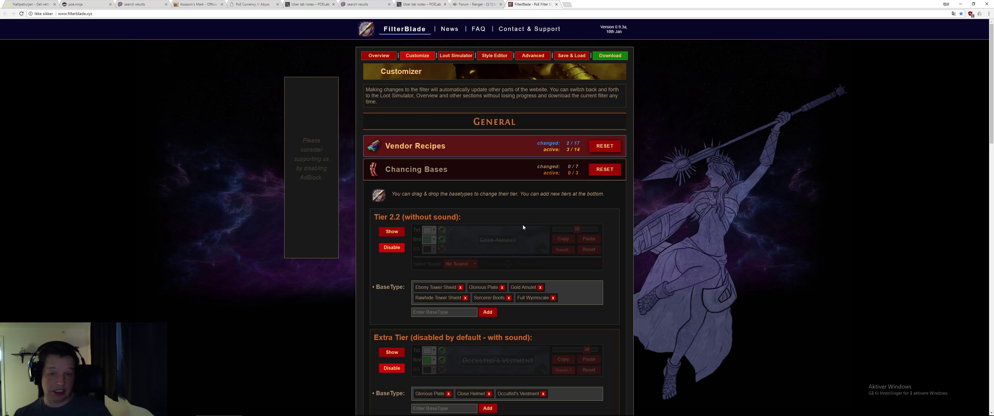
pyautogui.scroll(-5, 522, 227)
pyautogui.scroll(5, 492, 218)
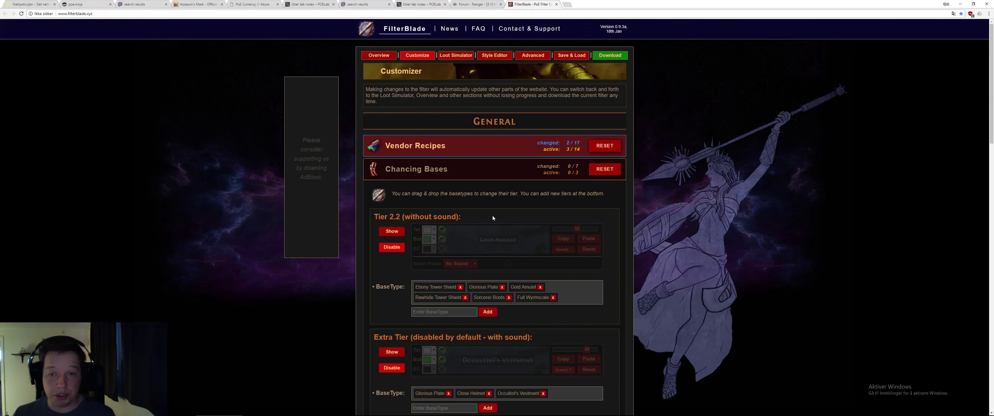
# Collapse Chancing Bases, save the filter as save state 1 and show the Download page
pyautogui.click(477, 175)
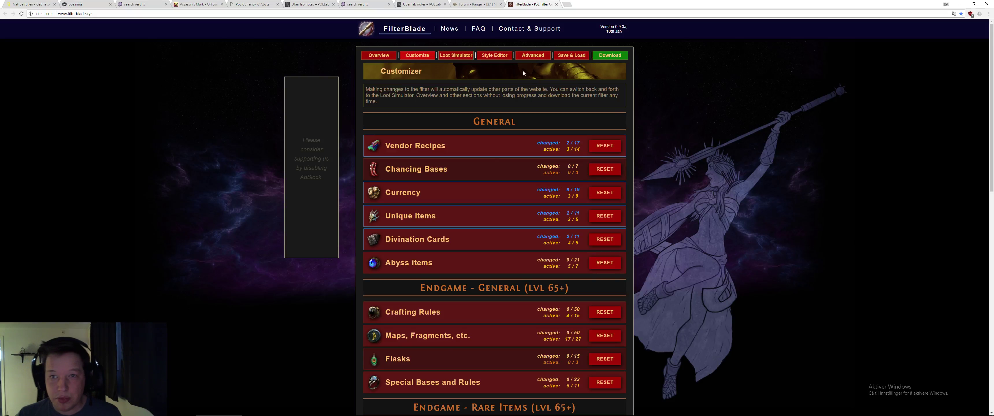
pyautogui.click(572, 55)
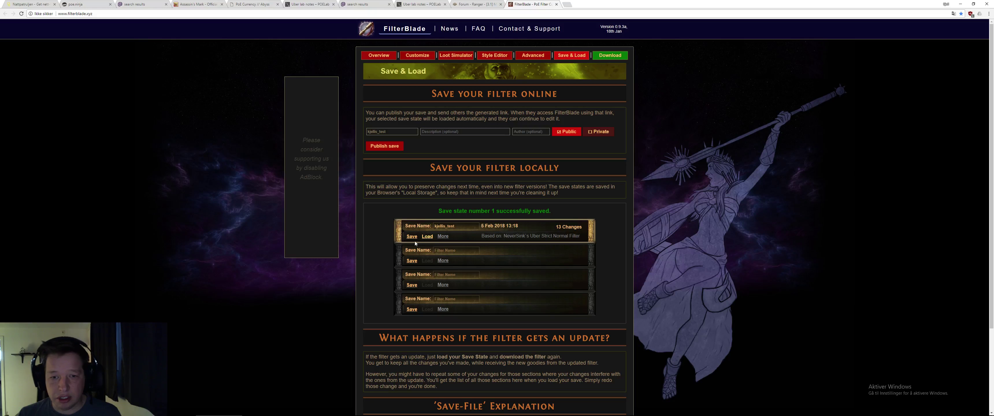
pyautogui.click(604, 56)
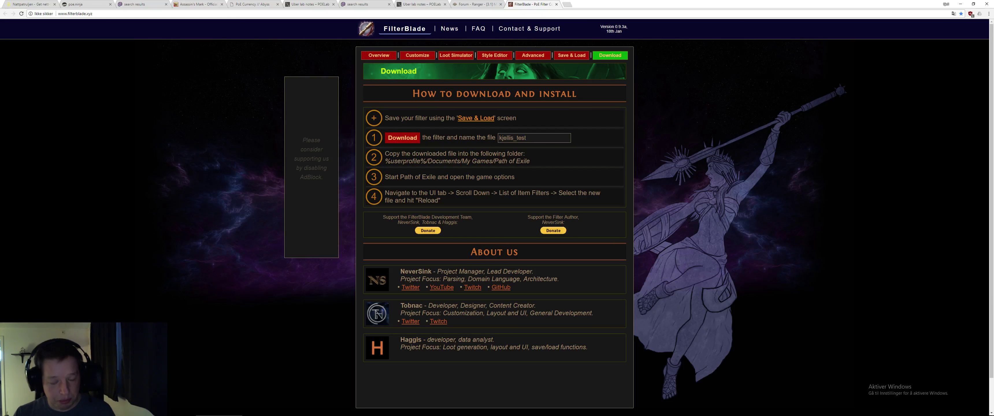
pyautogui.moveTo(115, 415)
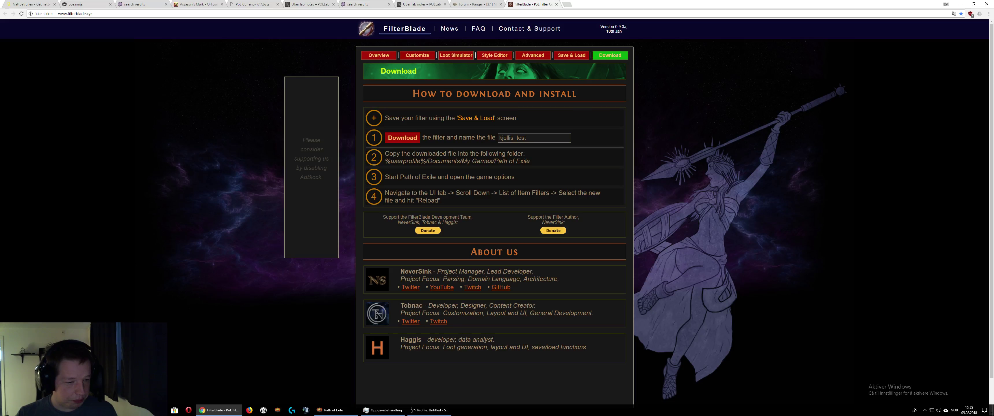
# Open the Downloads folder holding the new .filter file in File Explorer and close Task Manager
pyautogui.click(116, 411)
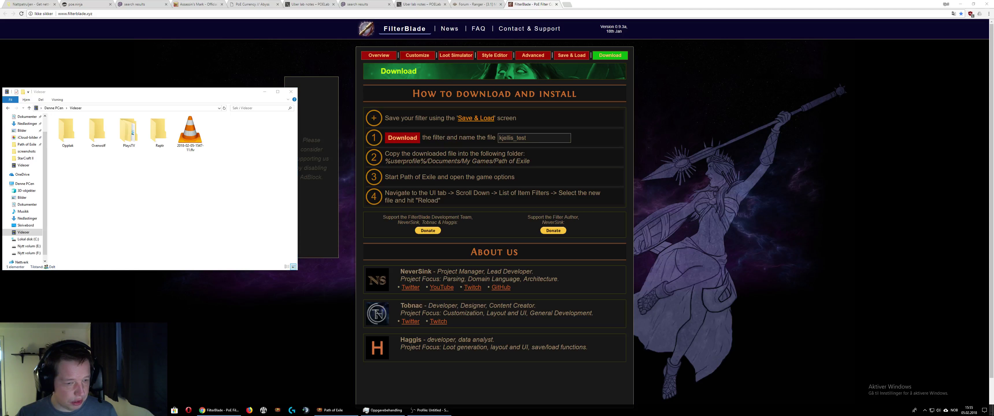
pyautogui.click(116, 411)
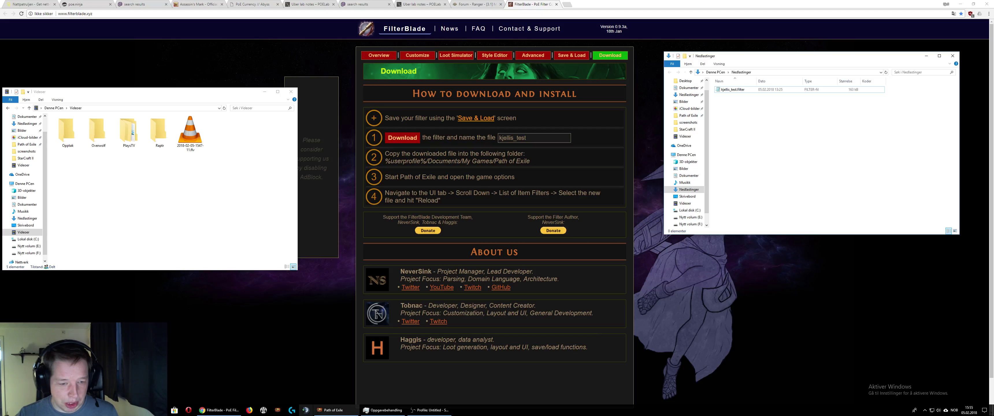
pyautogui.click(390, 411)
pyautogui.click(391, 411)
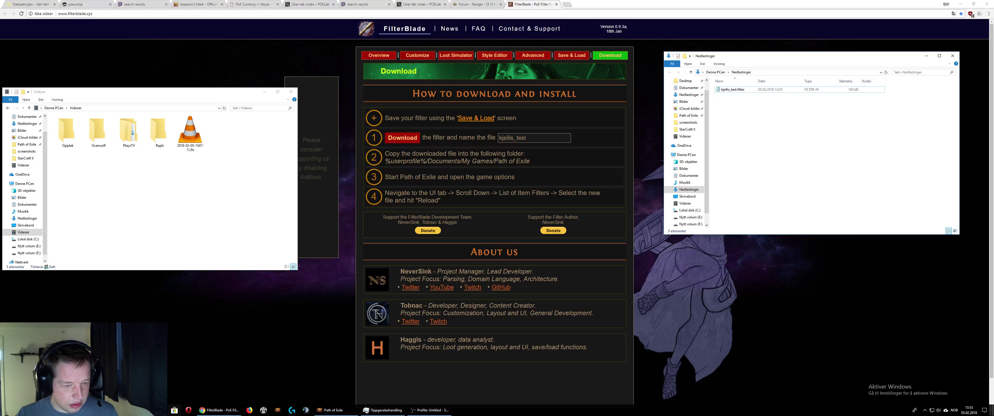
# Close the Videos window and place the Path of Exile documents folder beside Downloads
pyautogui.click(331, 410)
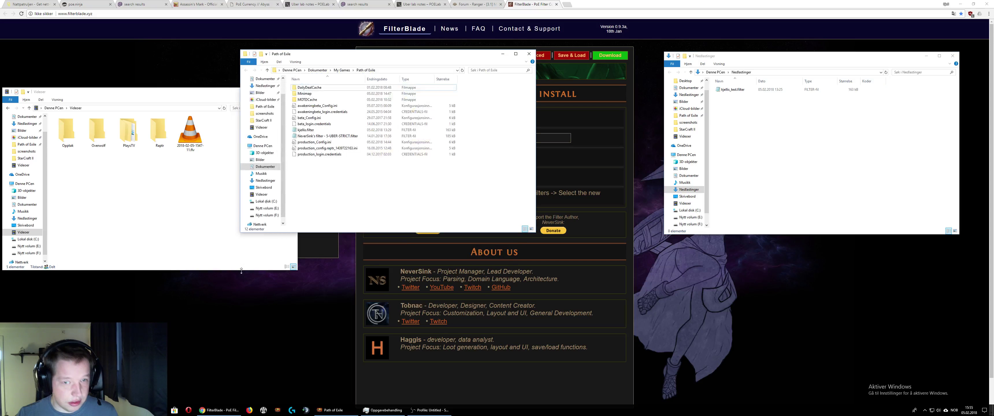
pyautogui.click(208, 97)
pyautogui.click(265, 92)
pyautogui.moveTo(332, 54); pyautogui.dragTo(268, 59)
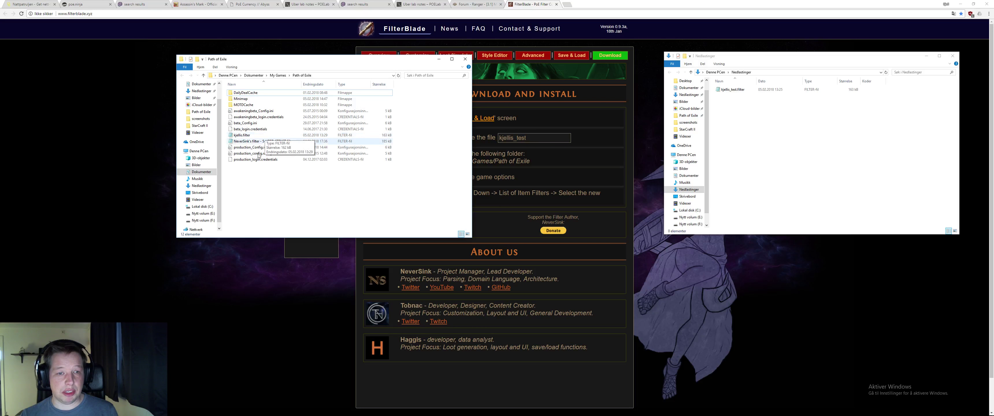
# In Path of Exile's UI options, choose the custom 'kjellis' filter from the List of Item Filters
pyautogui.click(350, 414)
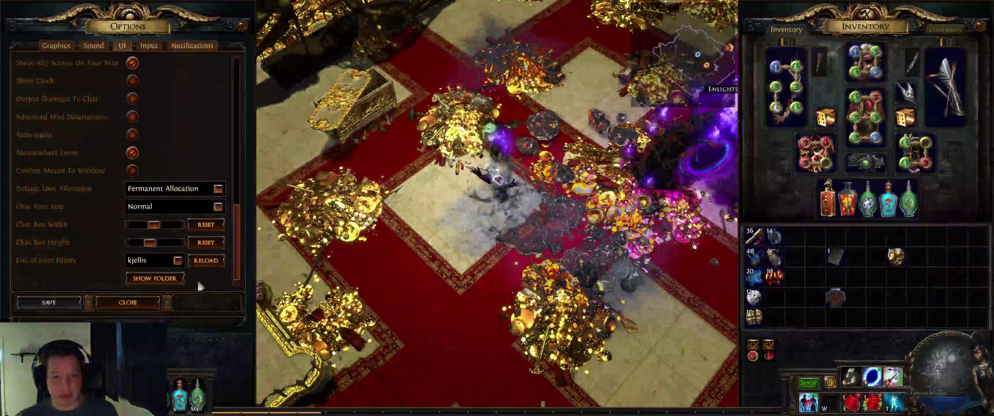
pyautogui.click(177, 262)
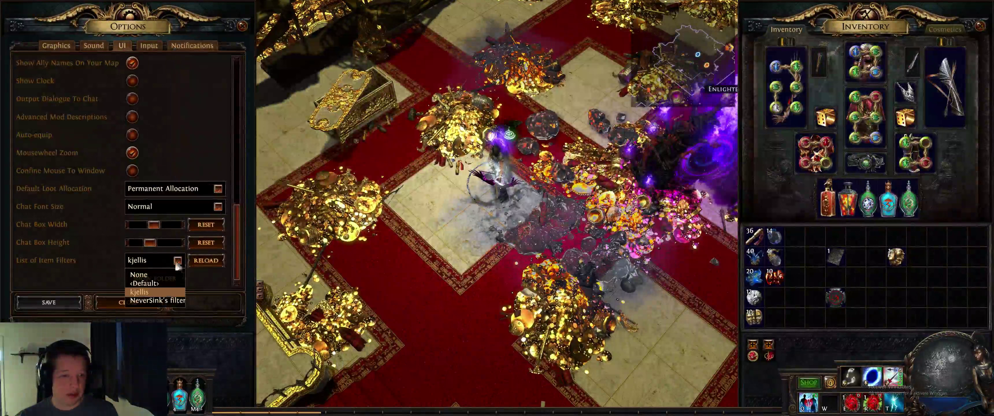
pyautogui.click(155, 296)
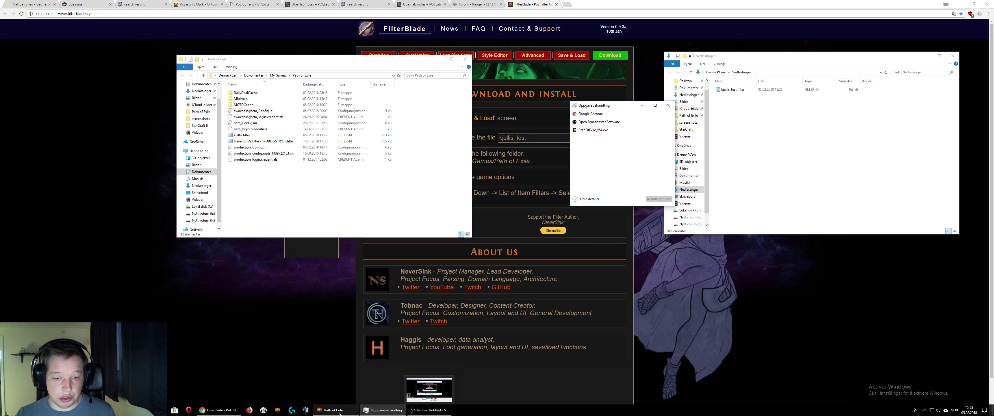
pyautogui.click(336, 410)
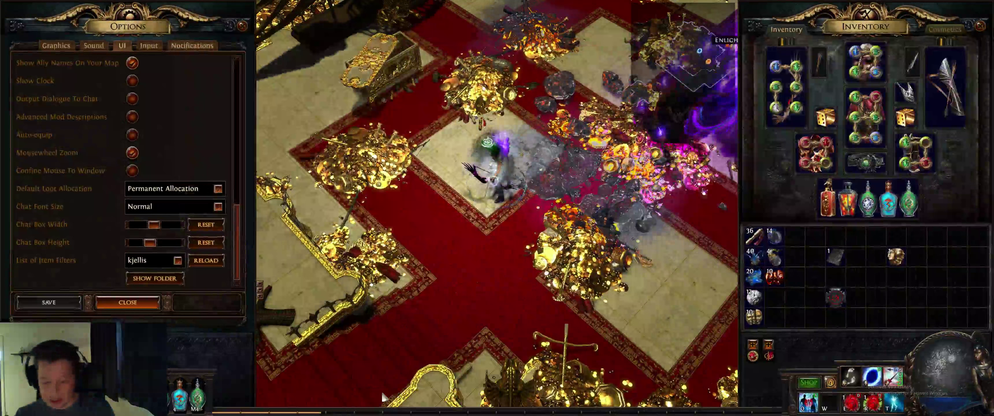